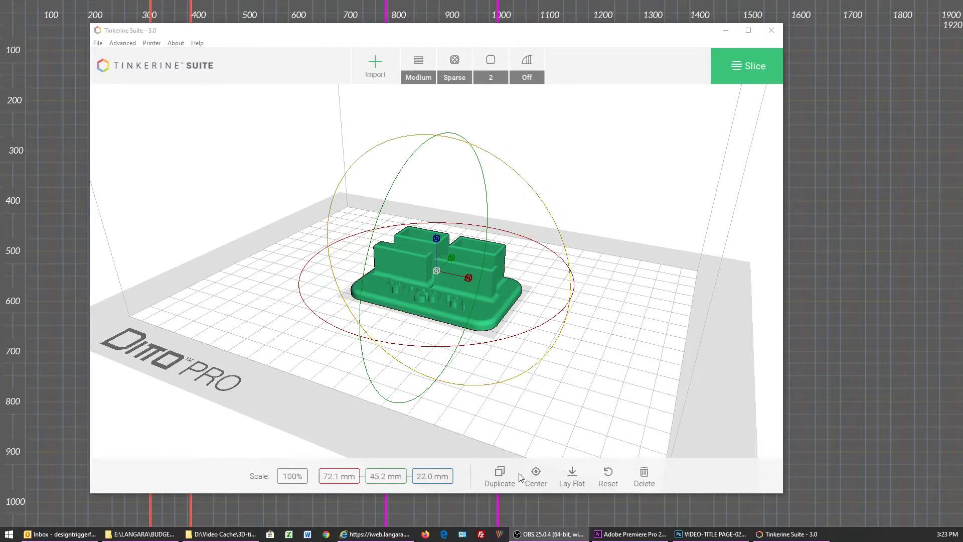
Step: Select the model, move it toward the plate's front-left corner near the printer logo, and recenter it on the build plate
{"action": "left_click", "coordinate": [536, 412]}
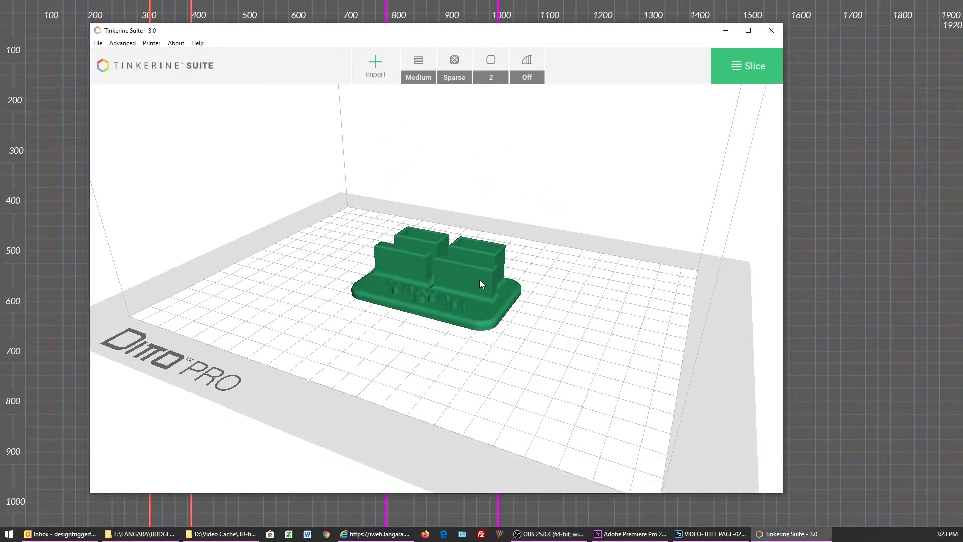
{"action": "left_click", "coordinate": [480, 284]}
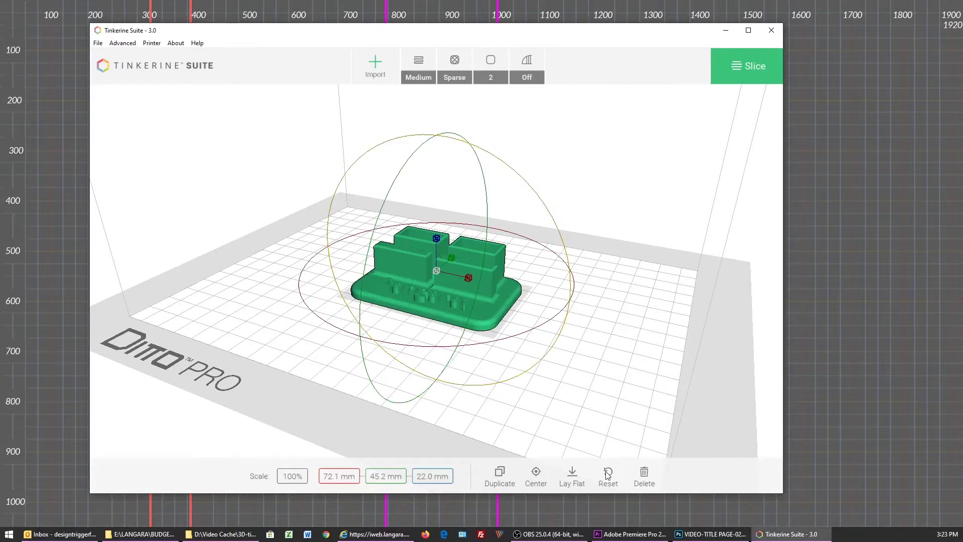
{"action": "left_click", "coordinate": [538, 387]}
{"action": "left_click", "coordinate": [480, 290]}
{"action": "left_click_drag", "start_coordinate": [480, 291], "coordinate": [336, 307]}
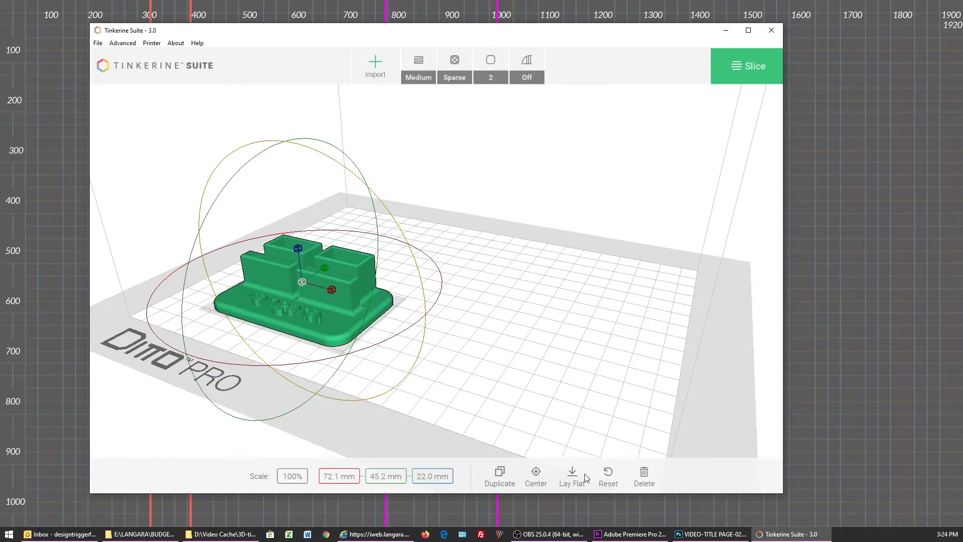
{"action": "left_click", "coordinate": [534, 476]}
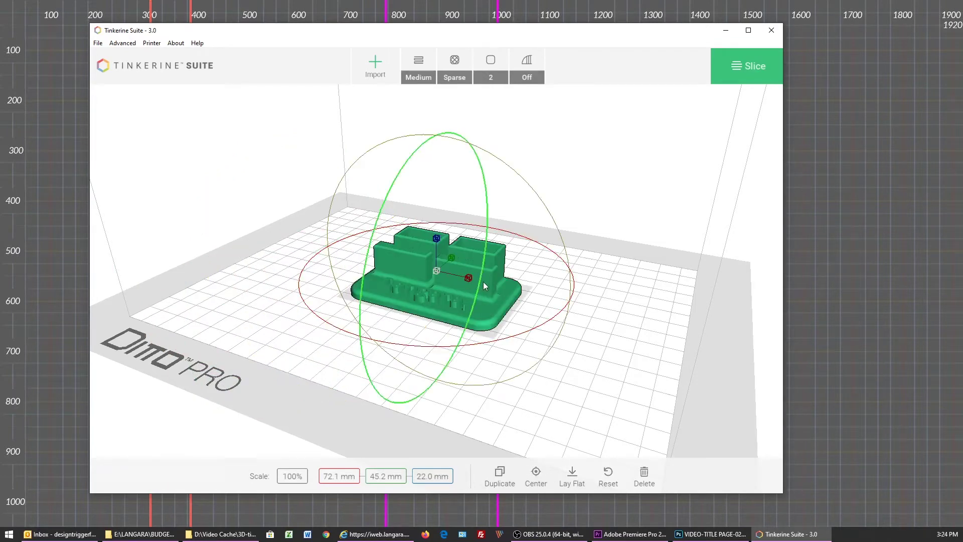
Step: Move the model past the build plate's edge and tilt it, then reset its orientation
{"action": "left_click_drag", "start_coordinate": [498, 287], "coordinate": [281, 283]}
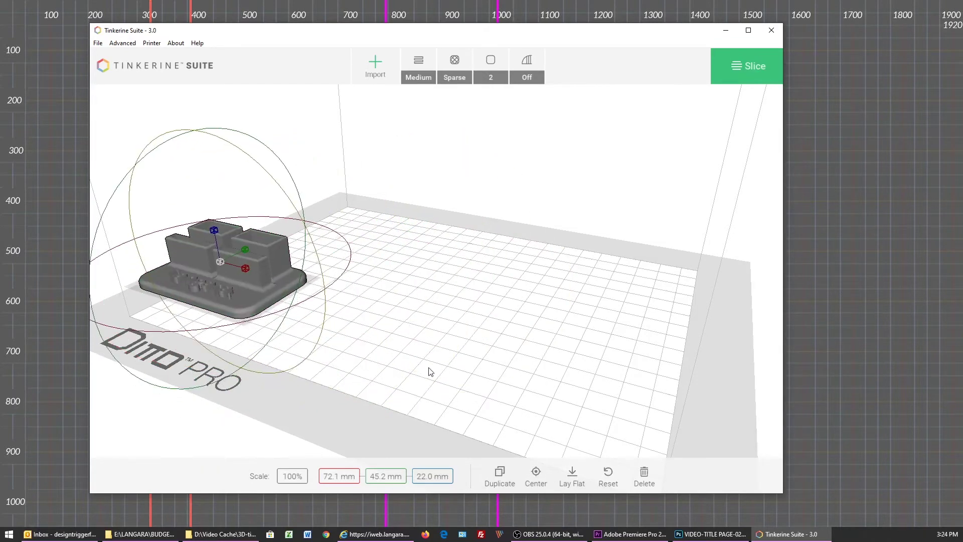
{"action": "left_click_drag", "start_coordinate": [319, 258], "coordinate": [290, 172]}
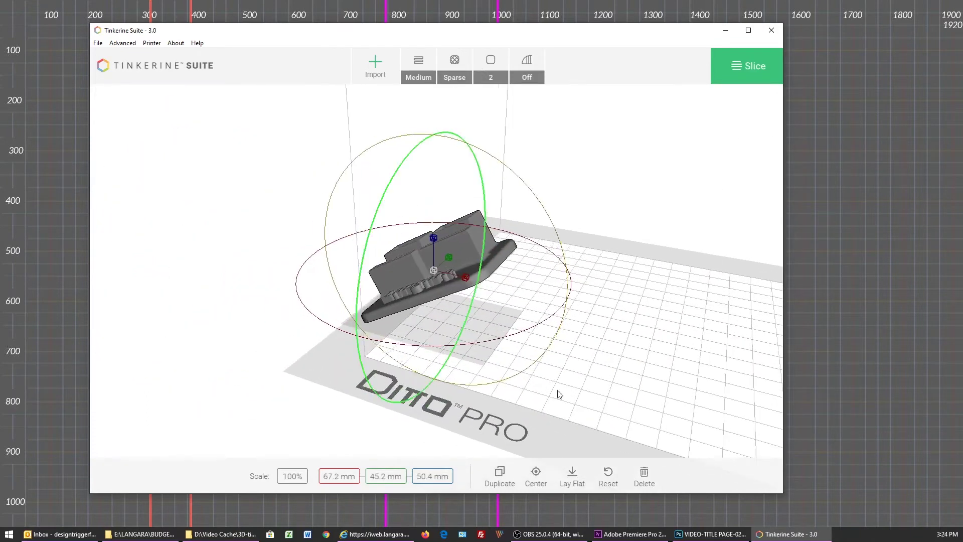
{"action": "left_click", "coordinate": [609, 473]}
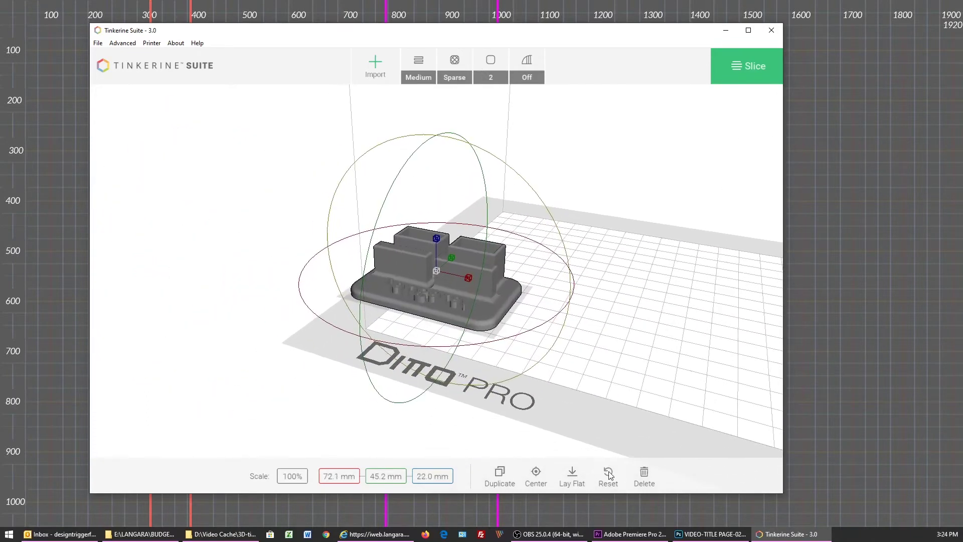
Step: Move the model back onto the build plate within the printable area and reselect it
{"action": "left_click_drag", "start_coordinate": [516, 297], "coordinate": [738, 297]}
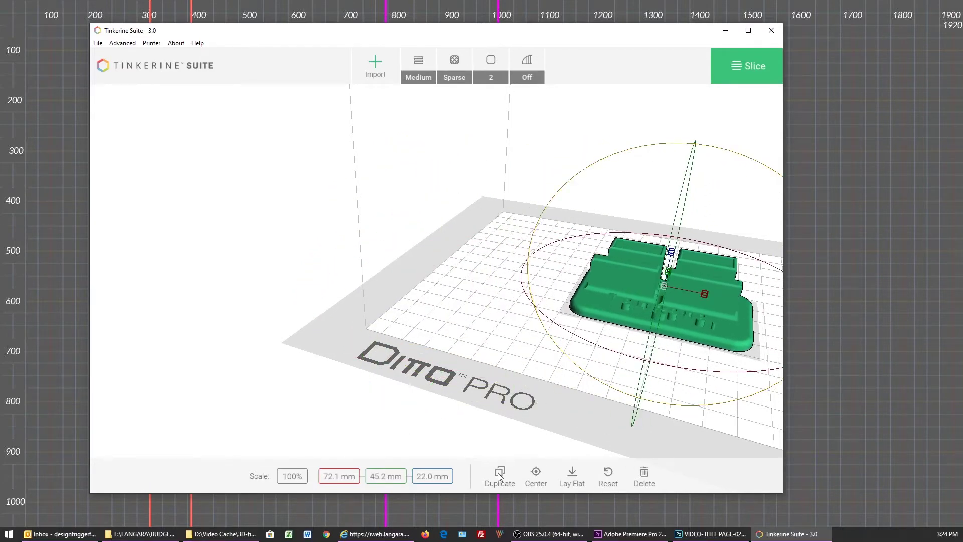
{"action": "left_click_drag", "start_coordinate": [457, 305], "coordinate": [478, 310]}
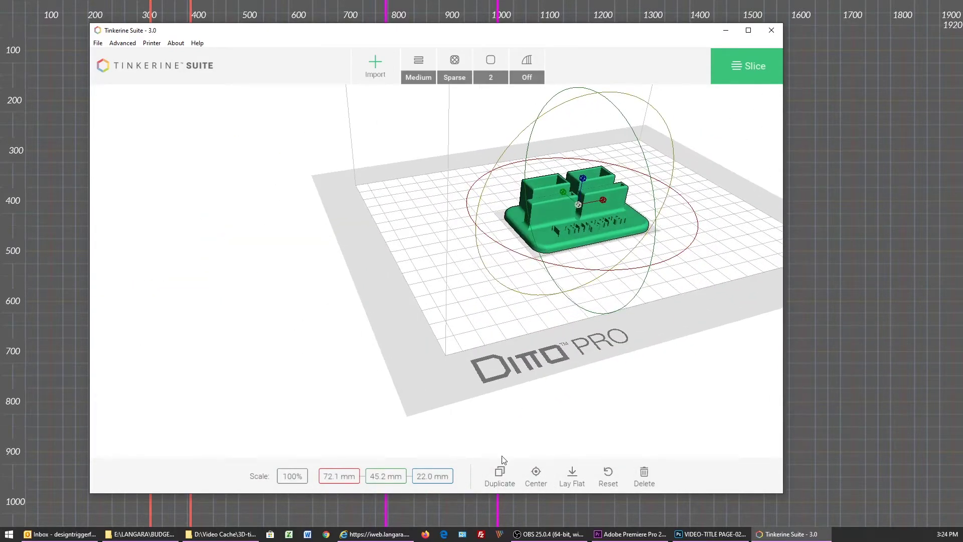
{"action": "left_click", "coordinate": [441, 284]}
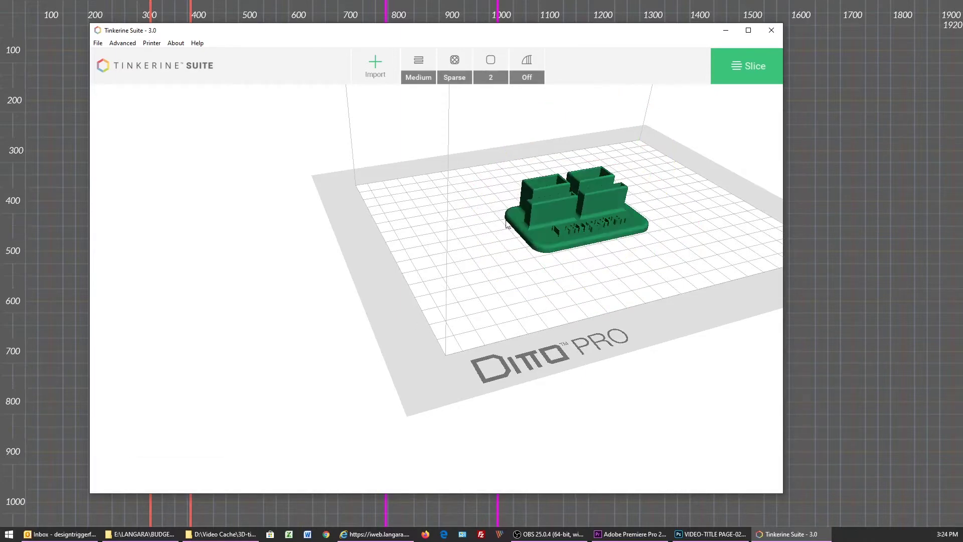
{"action": "left_click", "coordinate": [549, 200]}
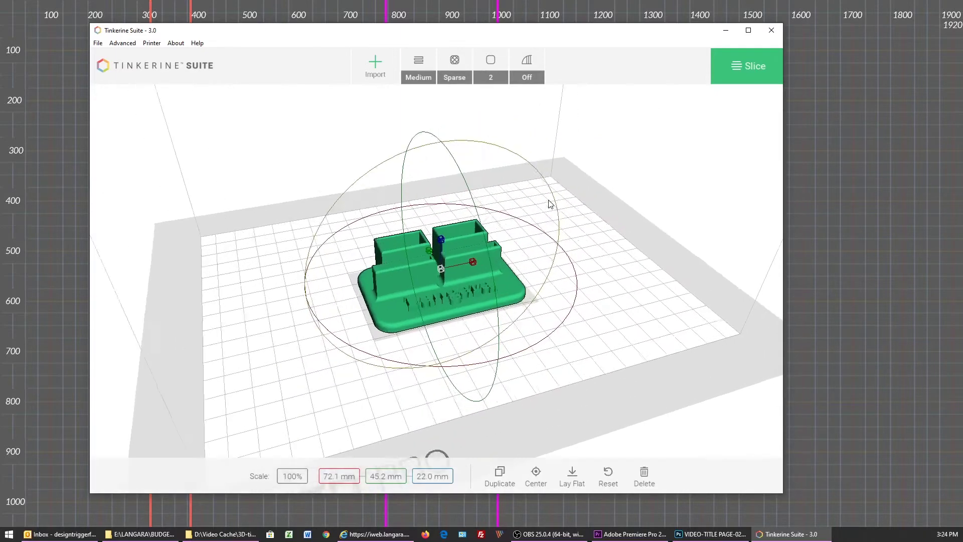
Step: Duplicate the selected model with 2 additional copies
{"action": "left_click", "coordinate": [500, 474]}
{"action": "left_click_drag", "start_coordinate": [412, 246], "coordinate": [578, 235]}
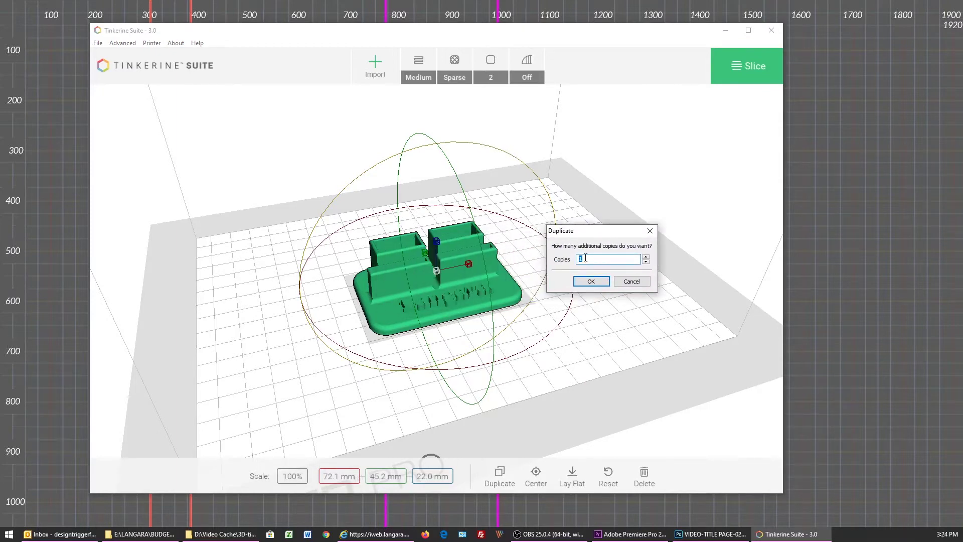
{"action": "type", "text": "2"}
{"action": "left_click", "coordinate": [591, 281]}
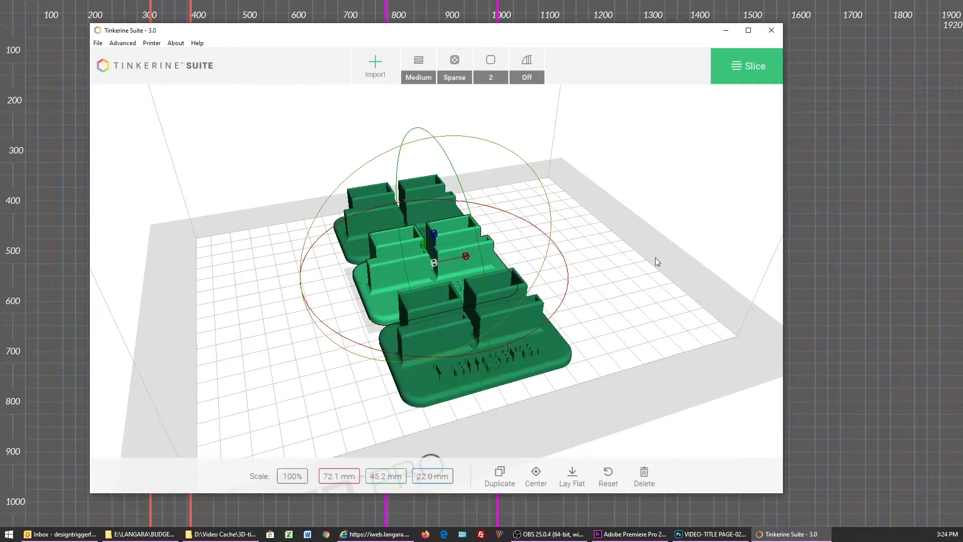
Step: Delete the front and middle models, keeping only the rear one on the build plate
{"action": "left_click_drag", "start_coordinate": [655, 248], "coordinate": [546, 276]}
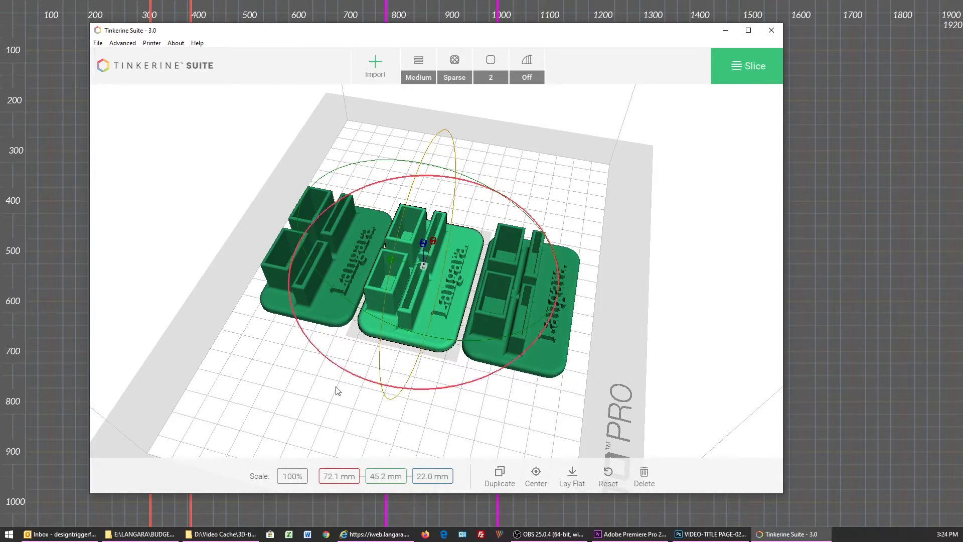
{"action": "left_click_drag", "start_coordinate": [655, 311], "coordinate": [627, 305]}
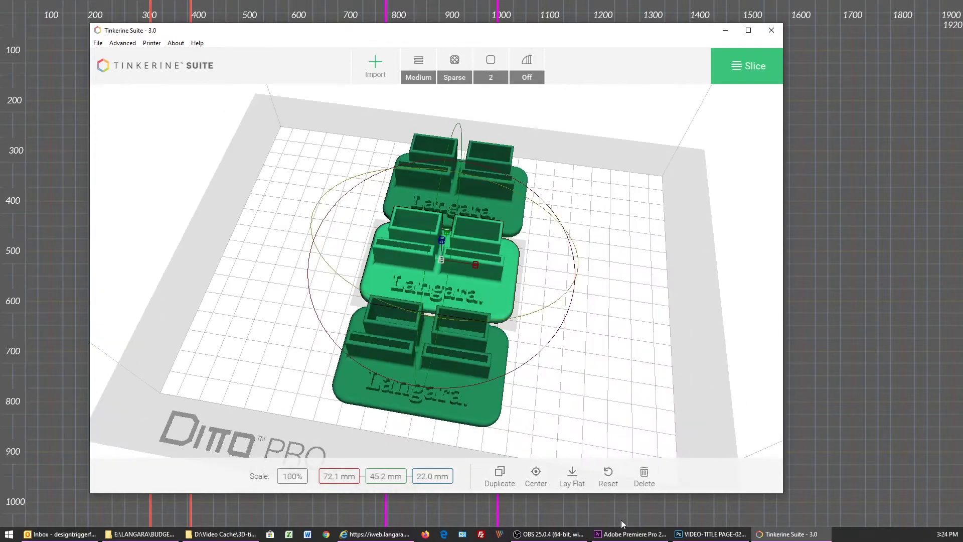
{"action": "left_click", "coordinate": [610, 474]}
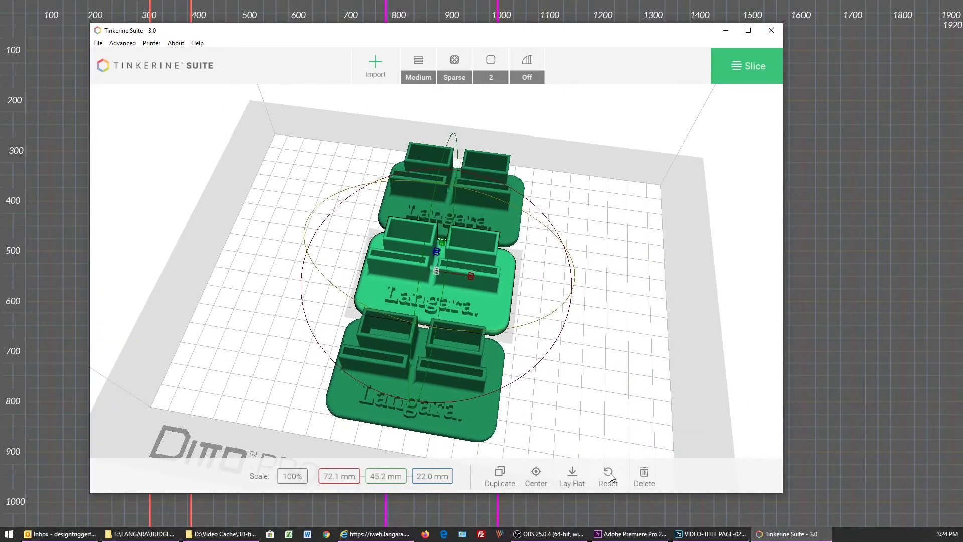
{"action": "left_click", "coordinate": [443, 346]}
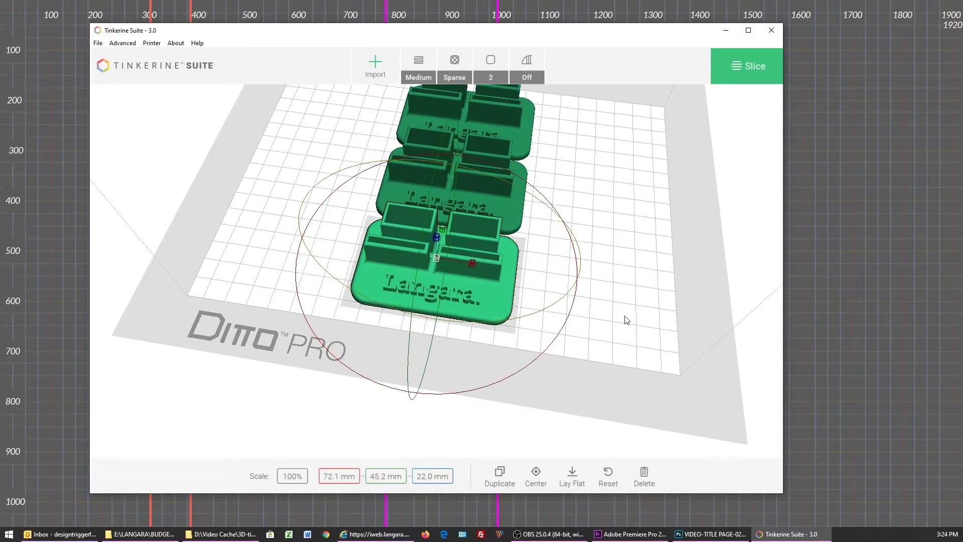
{"action": "key", "text": "Delete"}
{"action": "left_click", "coordinate": [480, 167]}
{"action": "key", "text": "Delete"}
Step: Select the remaining model and center it on the build plate
{"action": "left_click", "coordinate": [489, 236]}
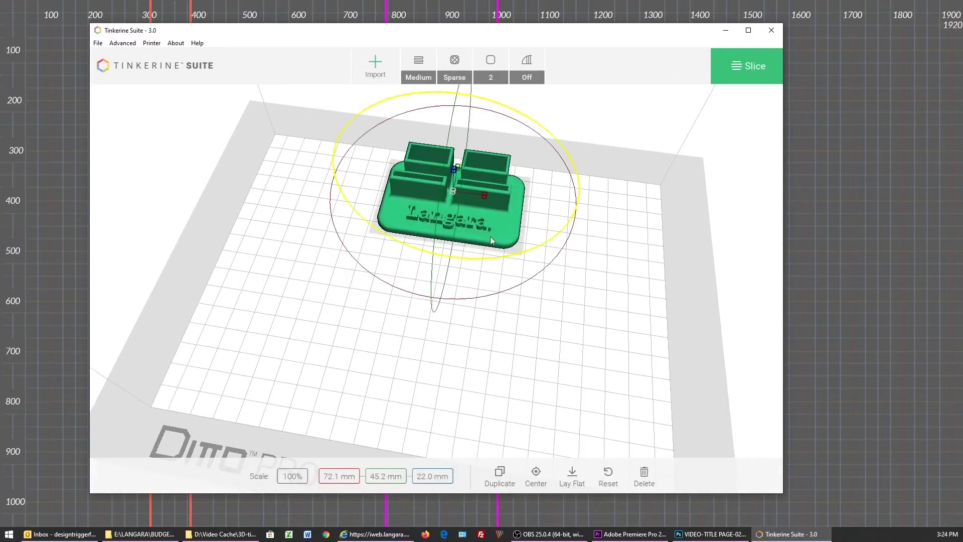
{"action": "left_click", "coordinate": [532, 472]}
{"action": "right_click_drag", "start_coordinate": [611, 340], "coordinate": [595, 324]}
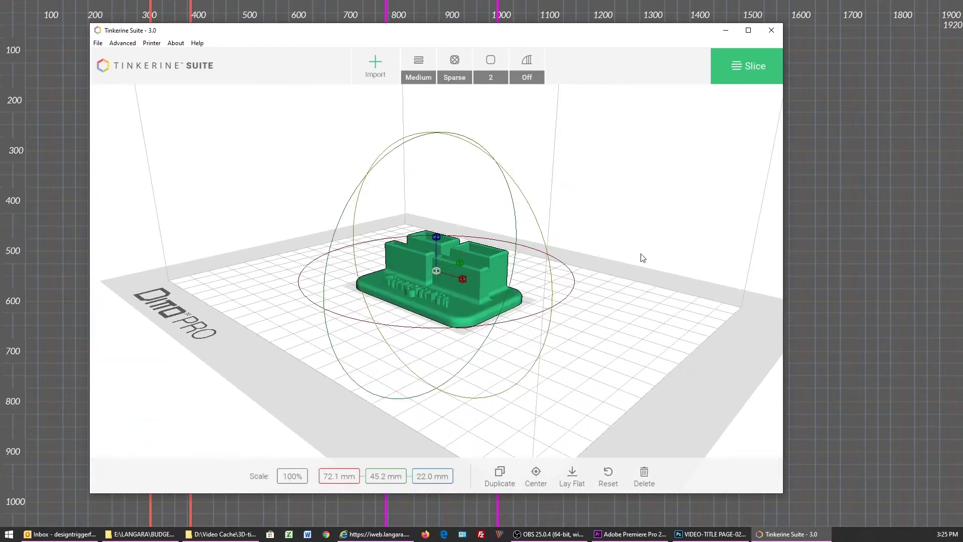
{"action": "right_click_drag", "start_coordinate": [679, 256], "coordinate": [716, 253]}
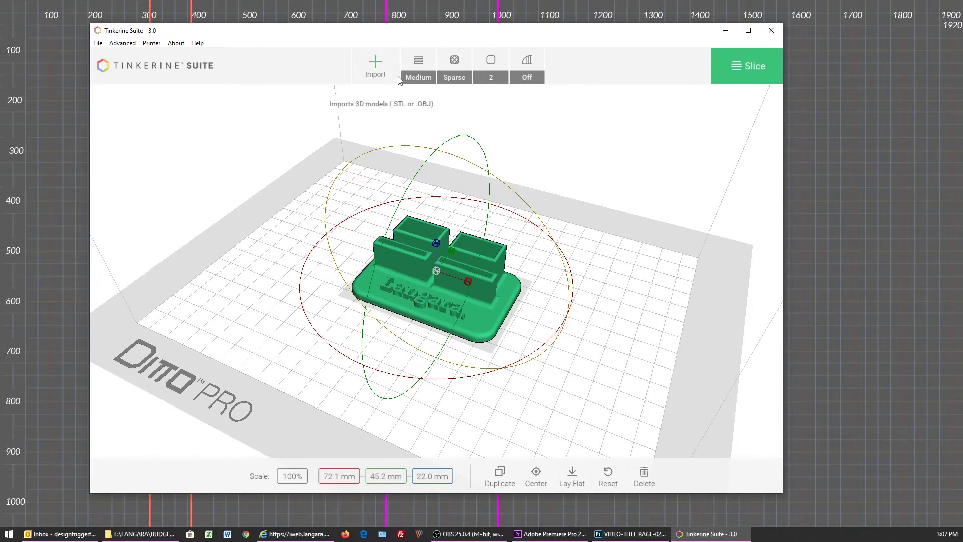
Step: Examine the resolution, infill and wall-count options together with their tips and recommended settings
{"action": "left_click", "coordinate": [420, 62]}
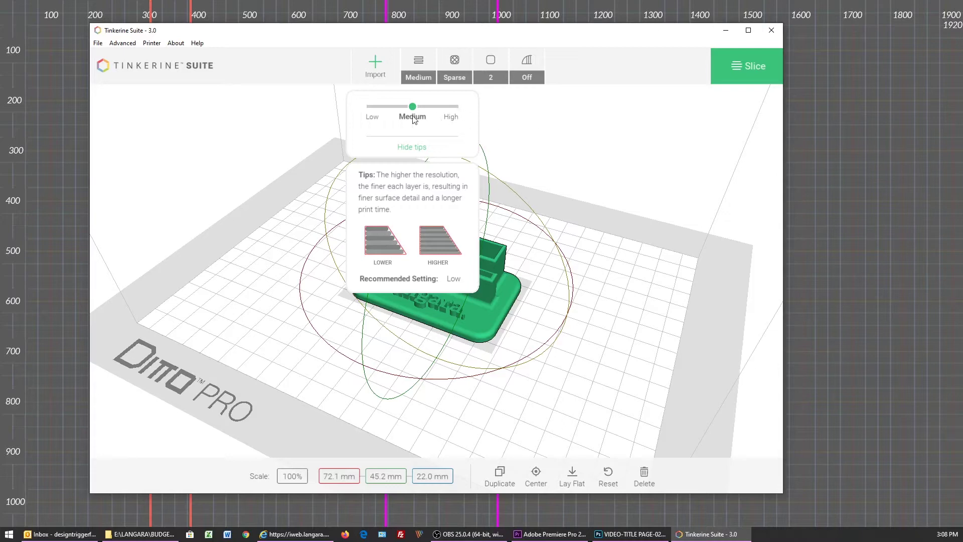
{"action": "left_click", "coordinate": [537, 144]}
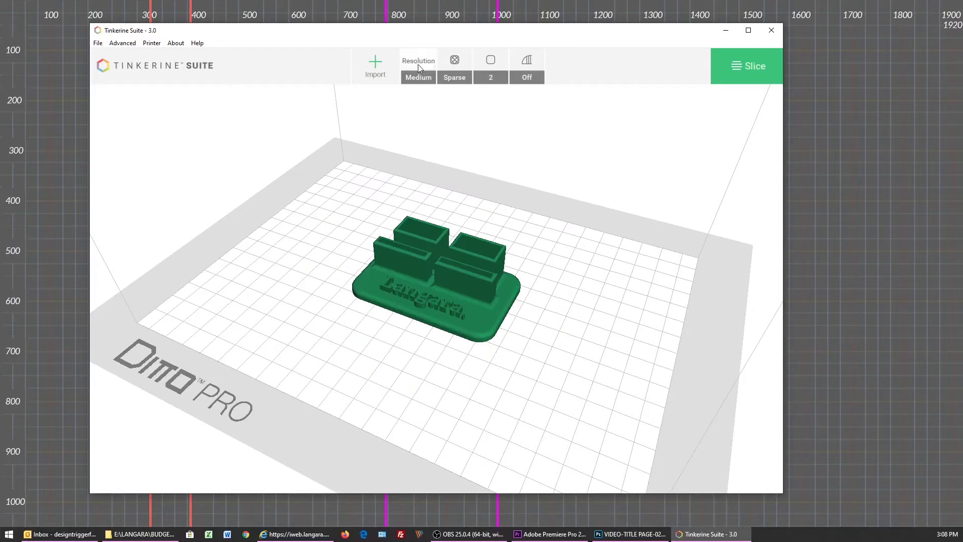
{"action": "left_click", "coordinate": [455, 68]}
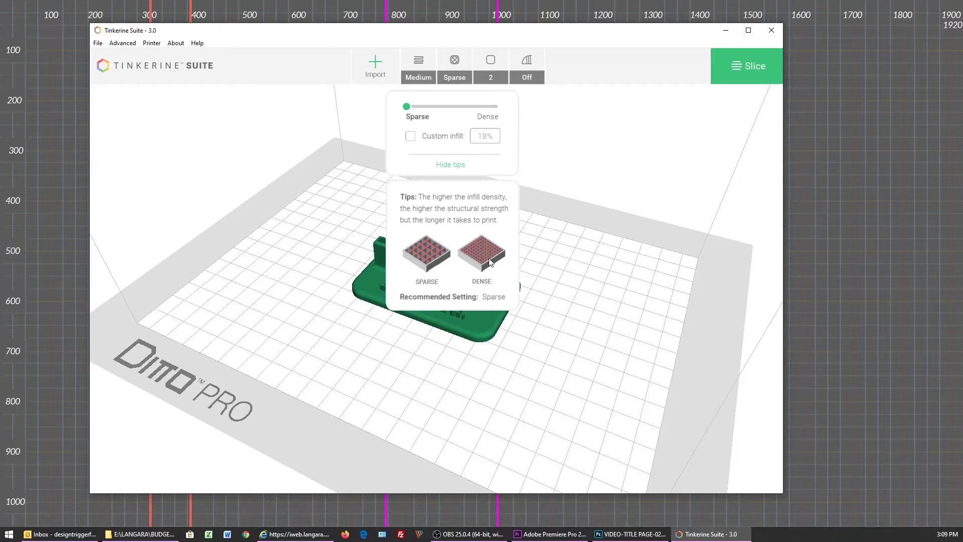
{"action": "left_click", "coordinate": [550, 148]}
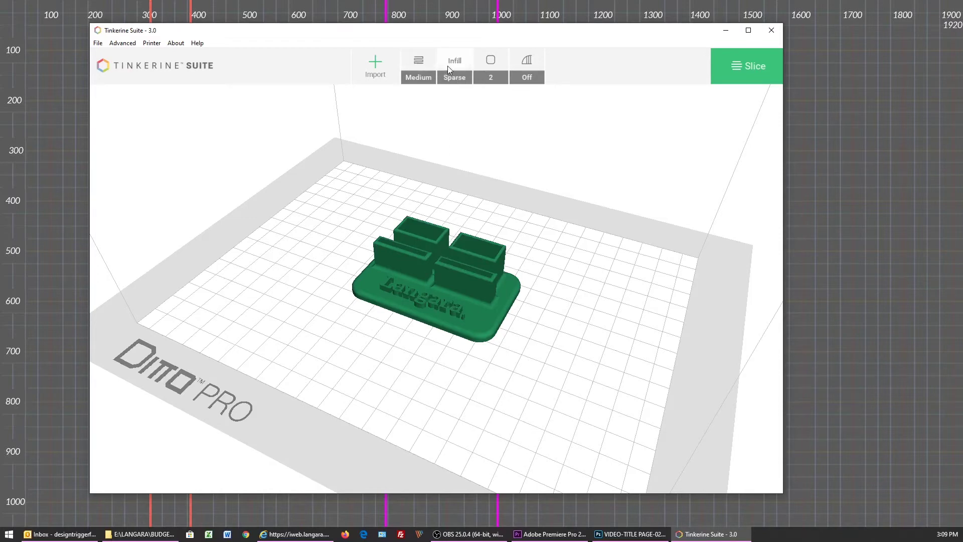
{"action": "left_click", "coordinate": [495, 65]}
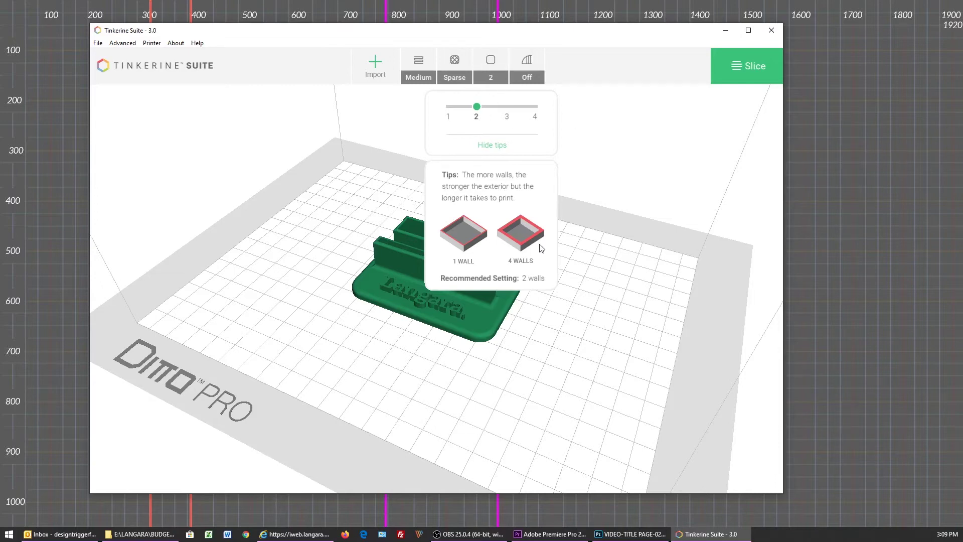
{"action": "left_click", "coordinate": [573, 203]}
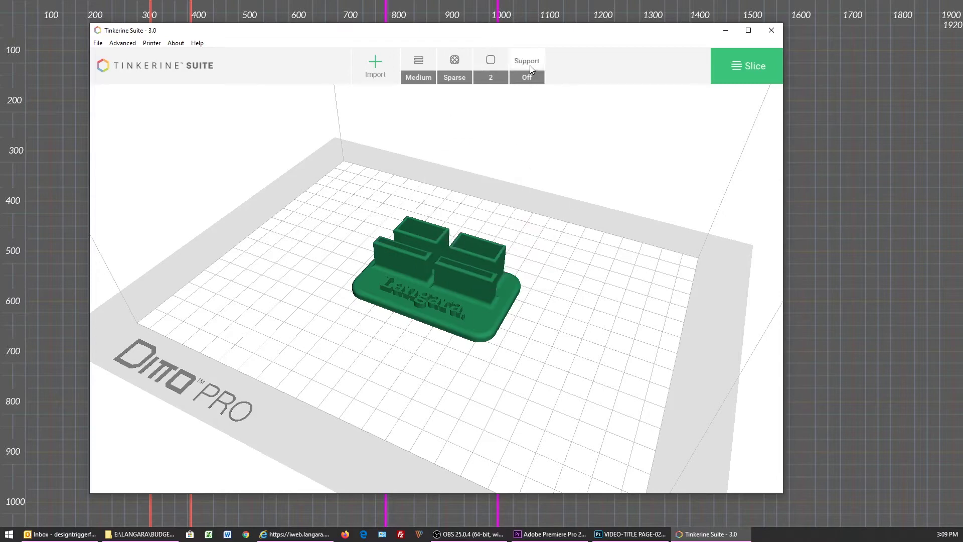
Step: Rotate the model 90° so it stands upright on its short edge, and inspect its overhangs from several sides
{"action": "left_click", "coordinate": [497, 263]}
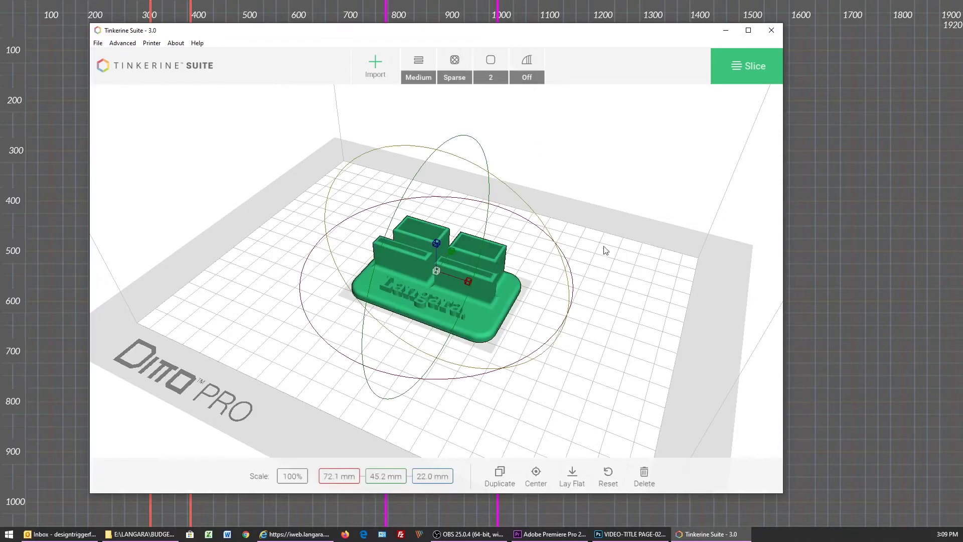
{"action": "left_click", "coordinate": [606, 248]}
{"action": "left_click", "coordinate": [477, 255]}
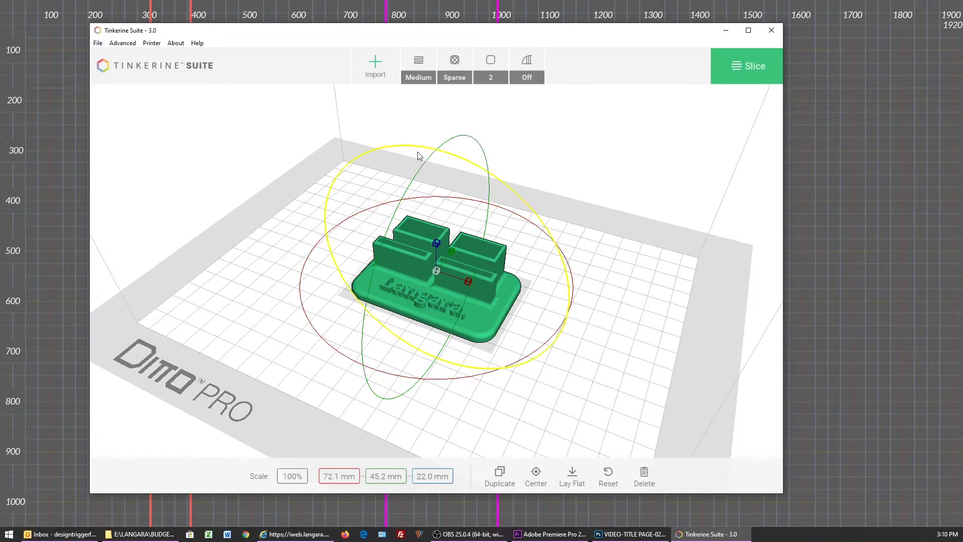
{"action": "left_click_drag", "start_coordinate": [415, 149], "coordinate": [566, 269]}
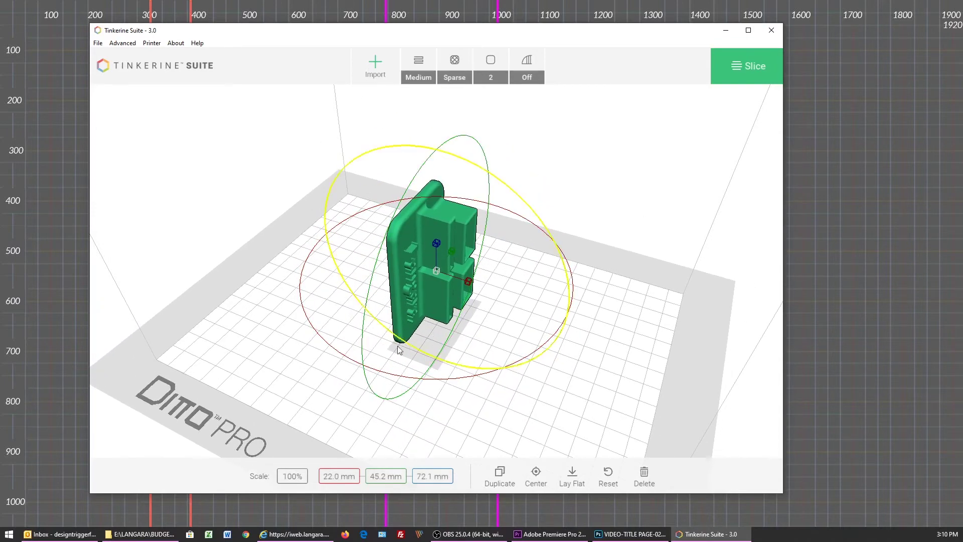
{"action": "left_click_drag", "start_coordinate": [628, 366], "coordinate": [434, 353]}
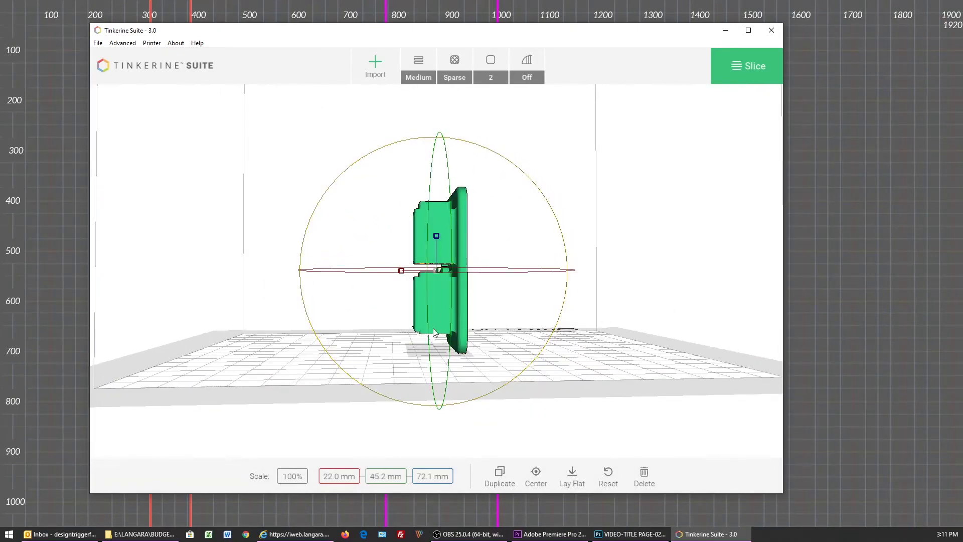
{"action": "left_click_drag", "start_coordinate": [564, 346], "coordinate": [642, 342]}
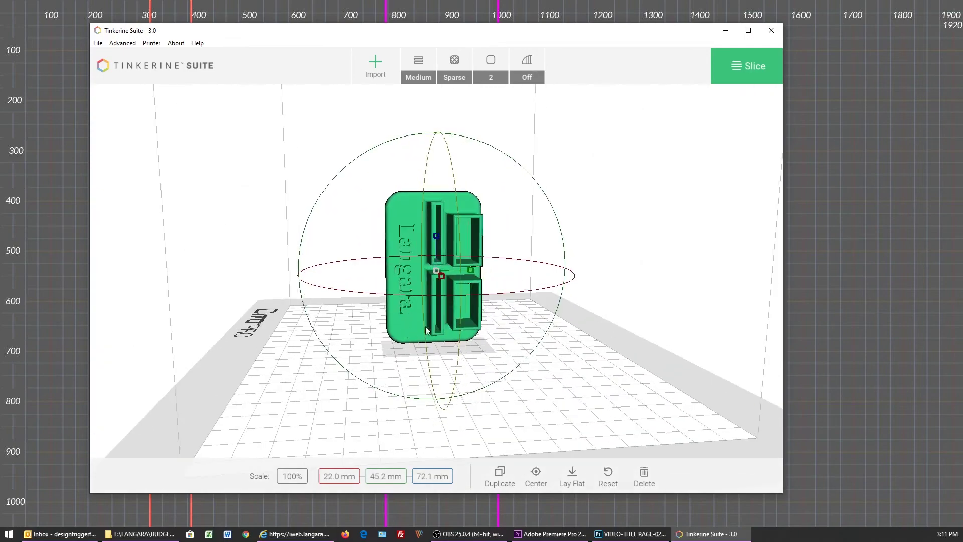
{"action": "left_click_drag", "start_coordinate": [542, 348], "coordinate": [535, 349]}
{"action": "mouse_move", "coordinate": [640, 336]}
{"action": "left_mouse_down"}
{"action": "mouse_move", "coordinate": [648, 338]}
{"action": "mouse_move", "coordinate": [643, 329]}
{"action": "mouse_move", "coordinate": [630, 341]}
{"action": "left_mouse_up"}
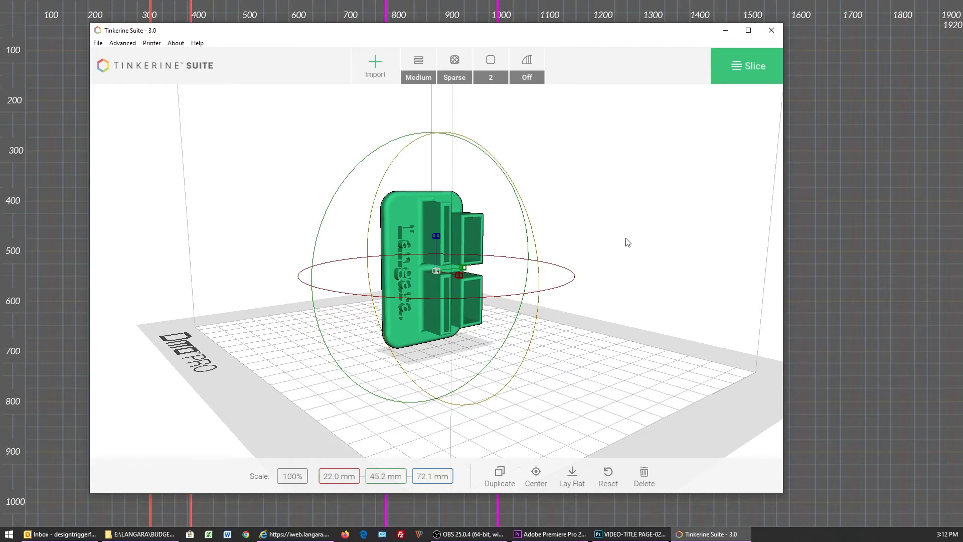
Step: Set the support structures to Full for the upright model, leaving the brim disabled
{"action": "left_click", "coordinate": [528, 67]}
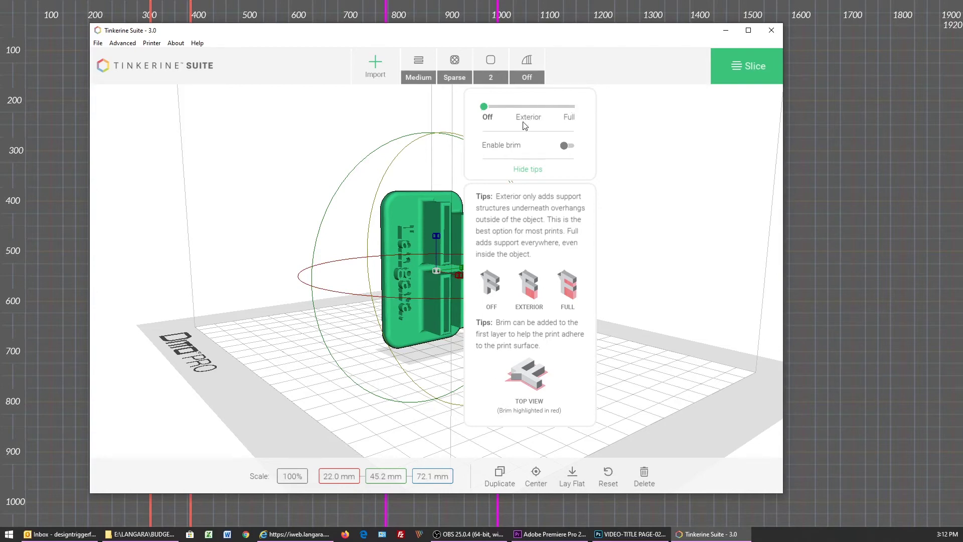
{"action": "left_click", "coordinate": [573, 109]}
{"action": "left_click", "coordinate": [574, 109]}
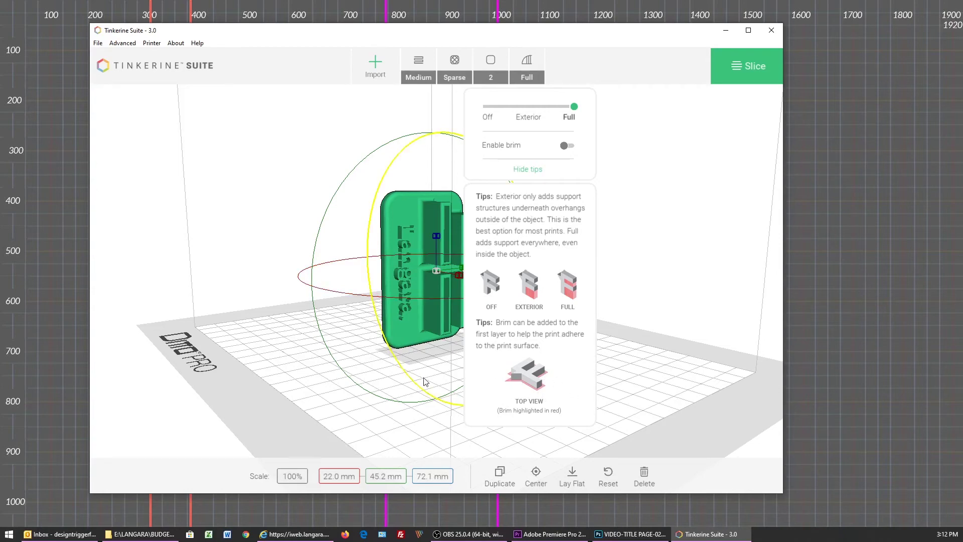
{"action": "mouse_move", "coordinate": [634, 365]}
{"action": "left_mouse_down"}
{"action": "mouse_move", "coordinate": [661, 363]}
{"action": "mouse_move", "coordinate": [646, 366]}
{"action": "left_mouse_up"}
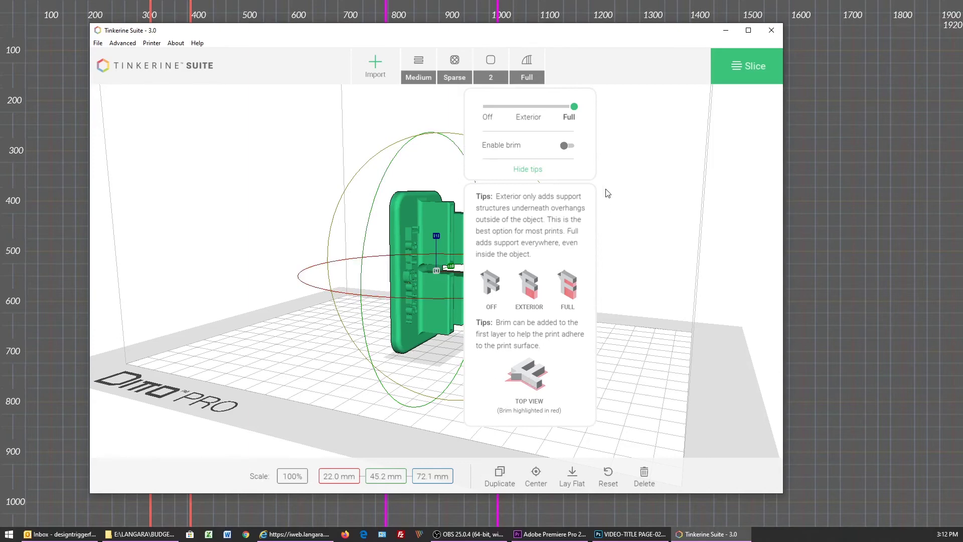
Step: Enable the brim and slice the upright model with full supports
{"action": "left_click", "coordinate": [567, 146]}
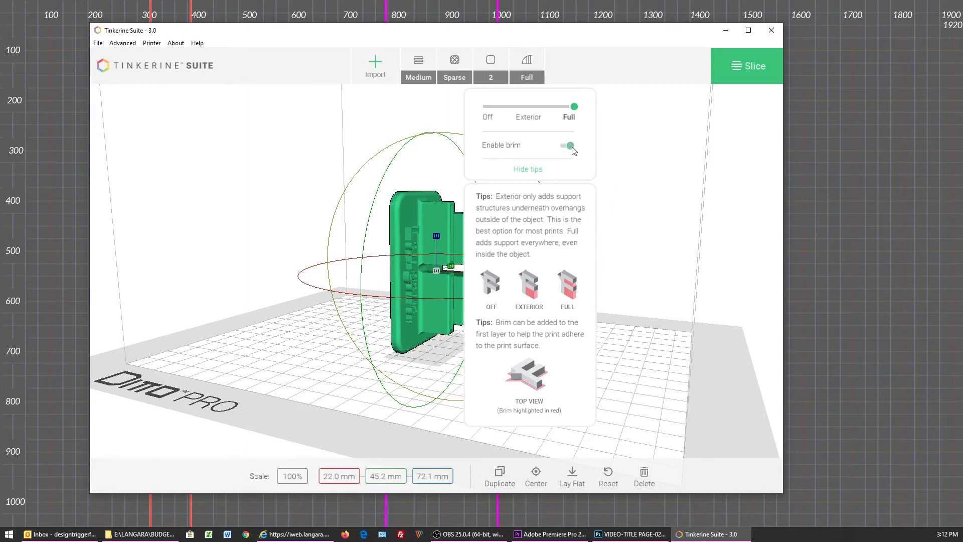
{"action": "left_click", "coordinate": [617, 119]}
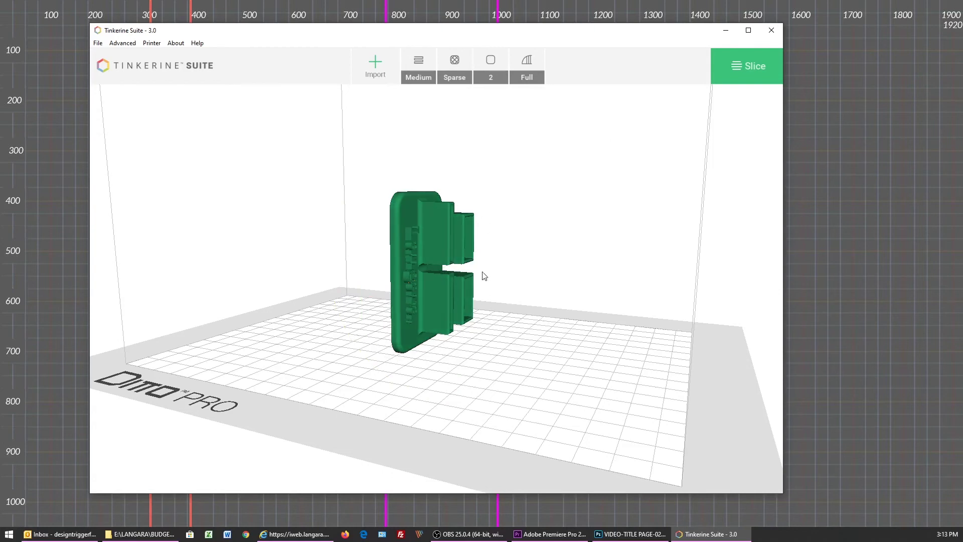
{"action": "left_click", "coordinate": [737, 71]}
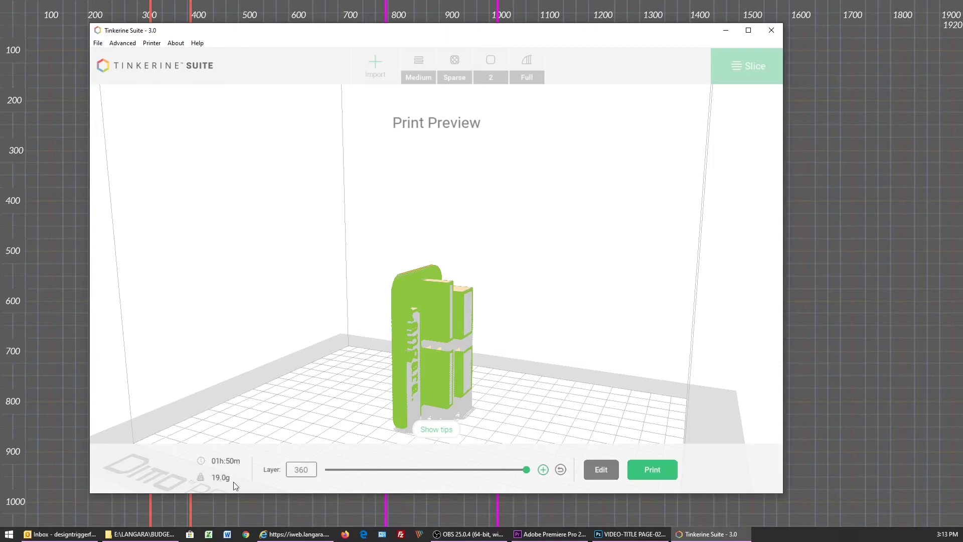
Step: Inspect the upright model's layers in the print preview and review the print output options without choosing one
{"action": "mouse_move", "coordinate": [523, 471]}
{"action": "left_mouse_down"}
{"action": "mouse_move", "coordinate": [334, 471]}
{"action": "mouse_move", "coordinate": [536, 471]}
{"action": "mouse_move", "coordinate": [512, 468]}
{"action": "mouse_move", "coordinate": [528, 468]}
{"action": "left_mouse_up"}
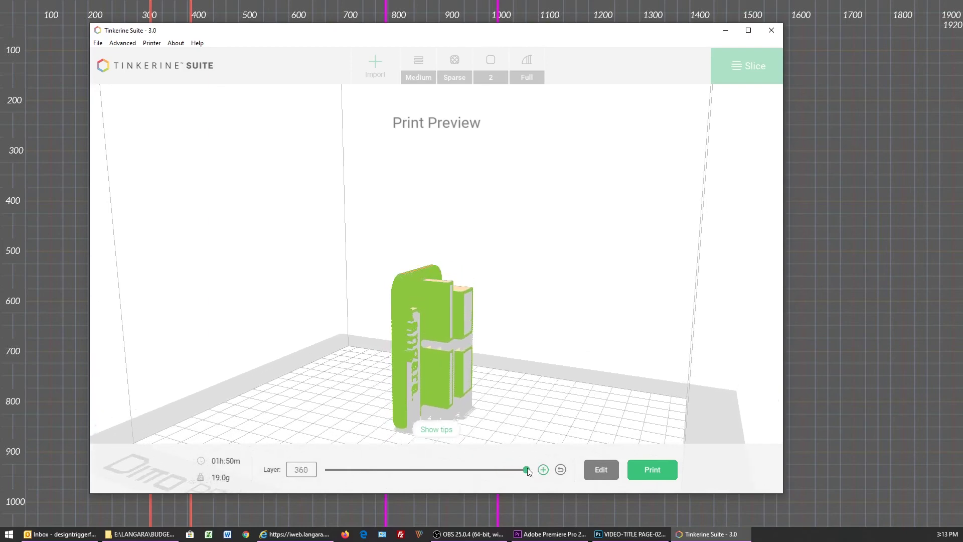
{"action": "left_click", "coordinate": [639, 474]}
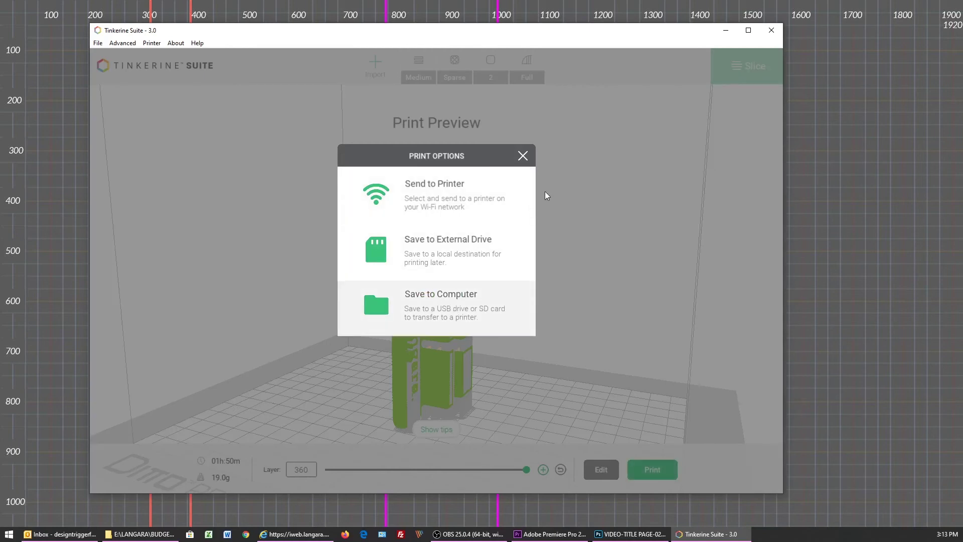
{"action": "left_click", "coordinate": [523, 156]}
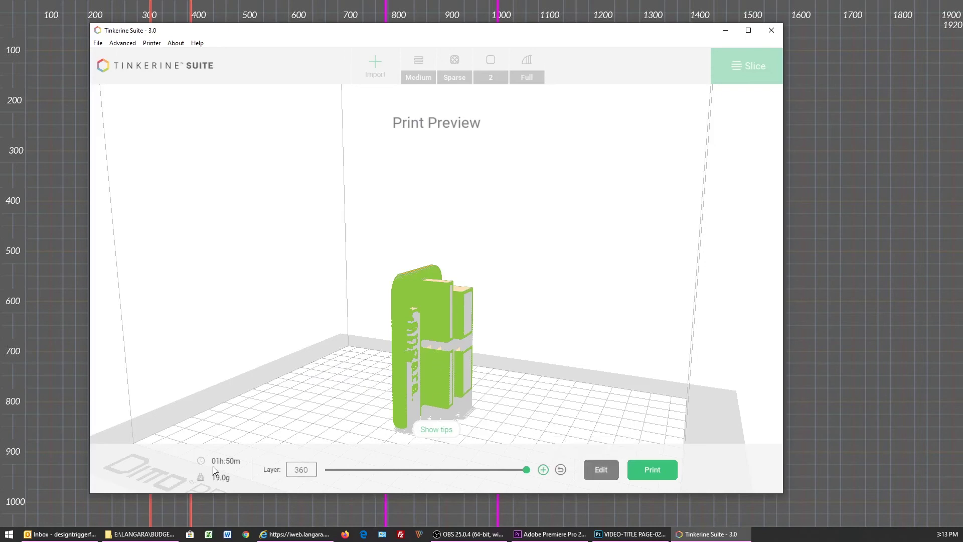
Step: Return to editing and rotate the model 90° so its base plate lies flat on the build plate
{"action": "left_click", "coordinate": [600, 470]}
{"action": "left_click", "coordinate": [429, 332]}
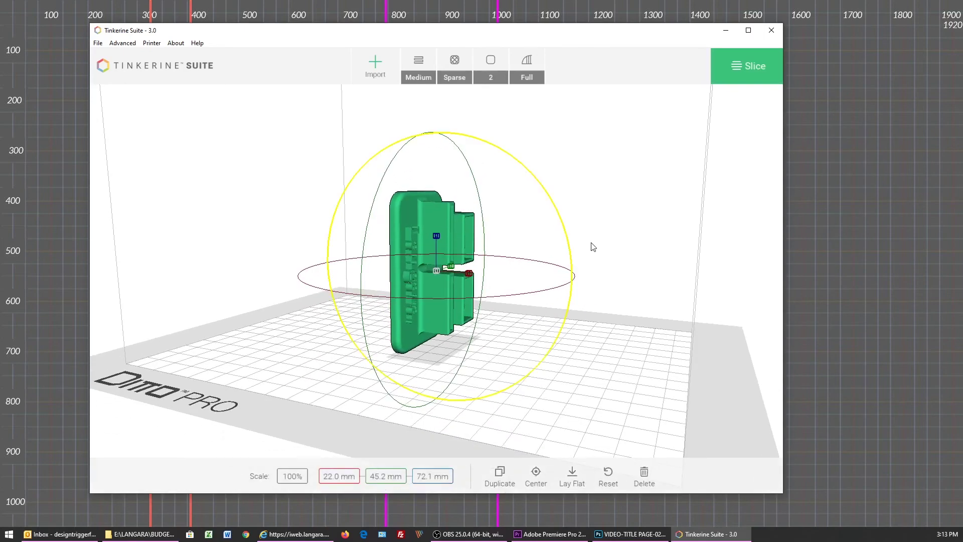
{"action": "left_click_drag", "start_coordinate": [570, 239], "coordinate": [418, 182]}
{"action": "left_click", "coordinate": [622, 284]}
{"action": "left_click_drag", "start_coordinate": [621, 278], "coordinate": [631, 300]}
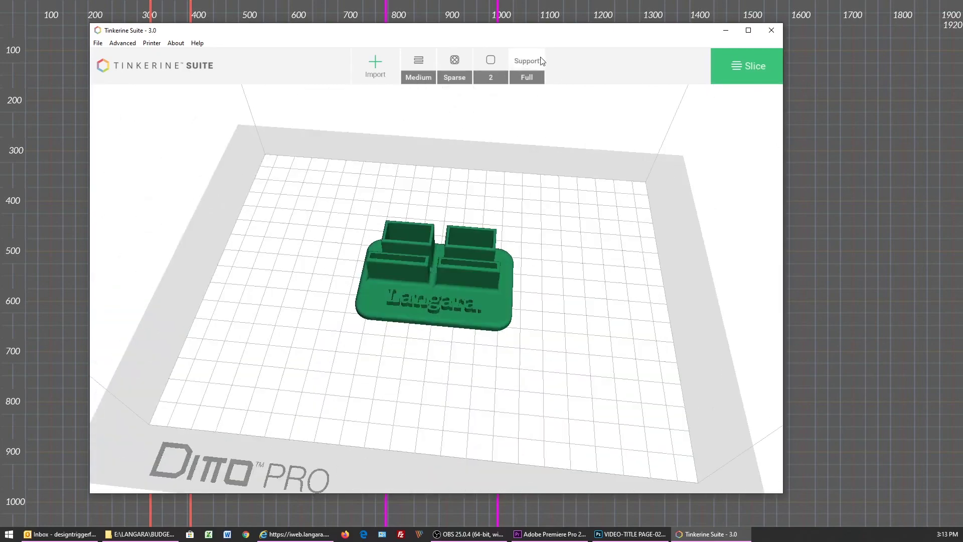
Step: Set the support structures to Off for the flat-lying model
{"action": "left_click", "coordinate": [537, 68]}
{"action": "left_click", "coordinate": [486, 108]}
{"action": "left_click", "coordinate": [632, 286]}
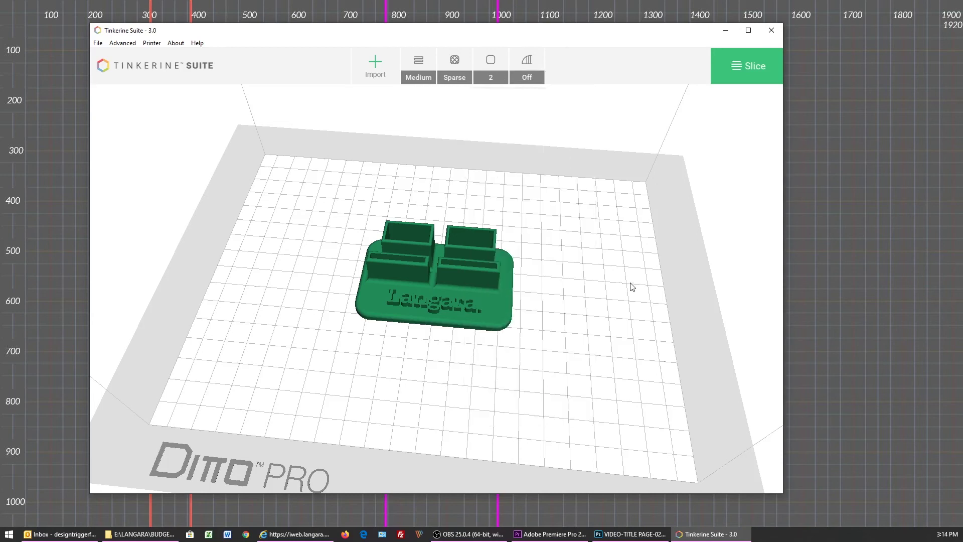
Step: Slice the flat-lying model and inspect its preview layers and print output options without choosing one
{"action": "left_click", "coordinate": [730, 67]}
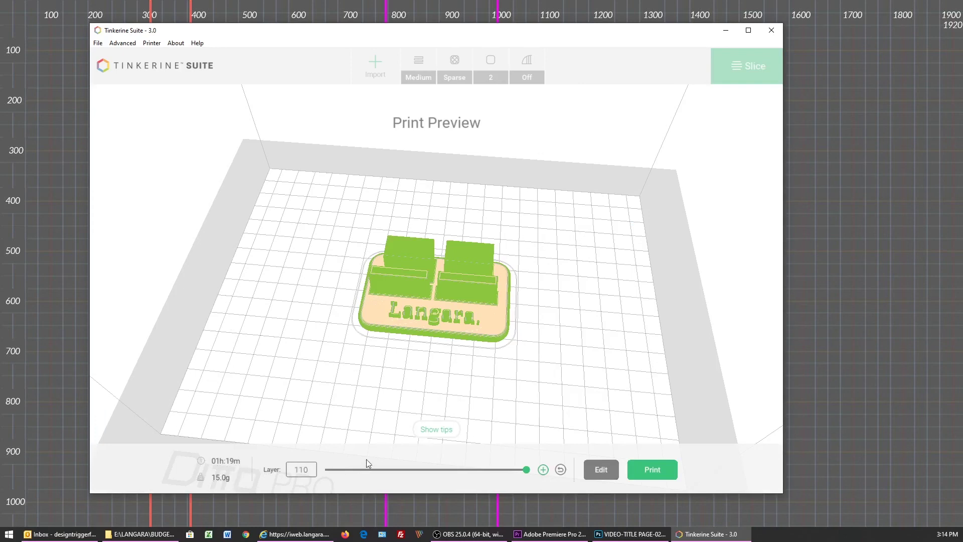
{"action": "mouse_move", "coordinate": [526, 470]}
{"action": "left_mouse_down"}
{"action": "mouse_move", "coordinate": [362, 483]}
{"action": "mouse_move", "coordinate": [316, 474]}
{"action": "mouse_move", "coordinate": [529, 470]}
{"action": "left_mouse_up"}
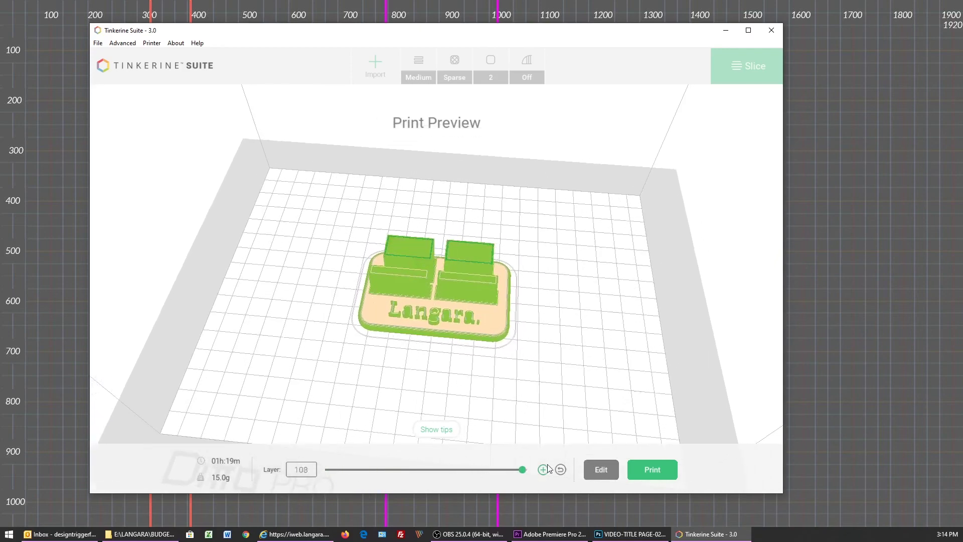
{"action": "left_click", "coordinate": [654, 471]}
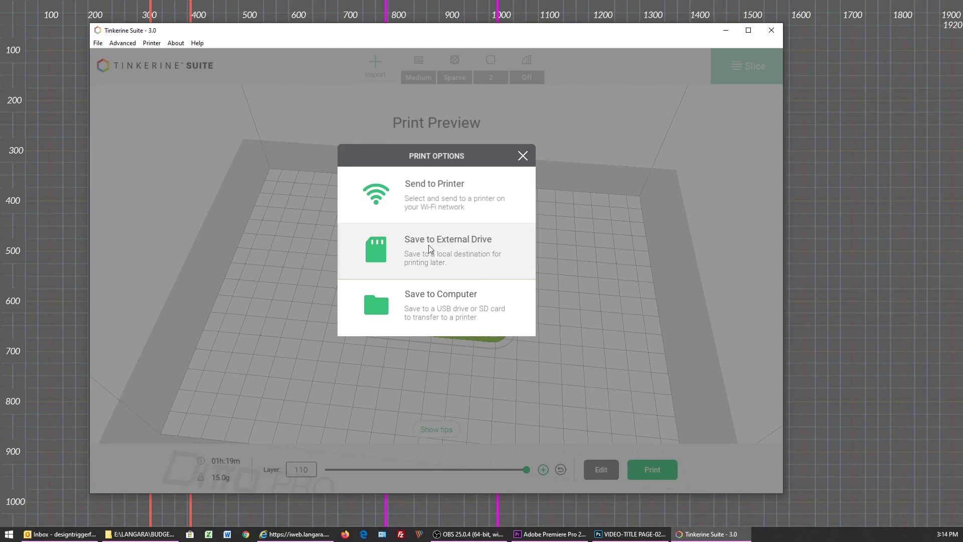
{"action": "left_click", "coordinate": [522, 156]}
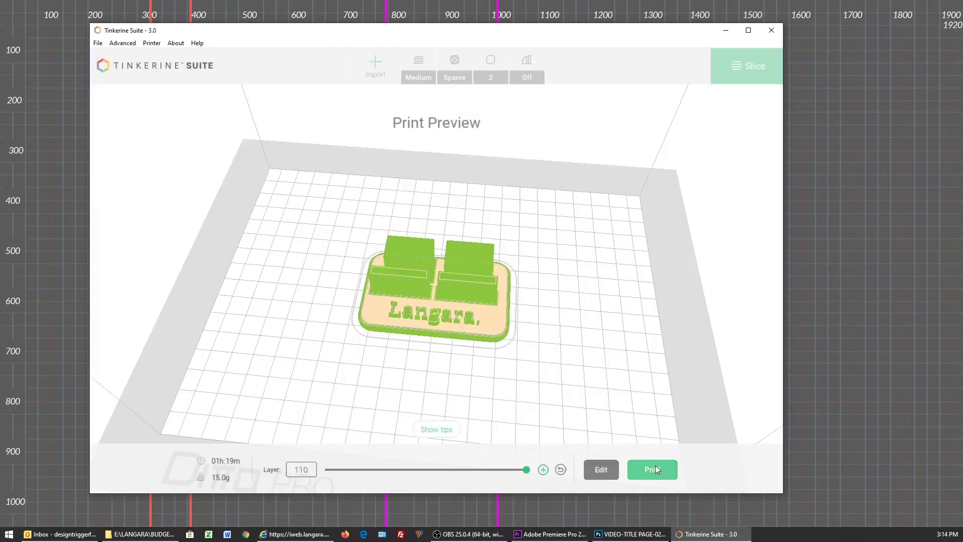